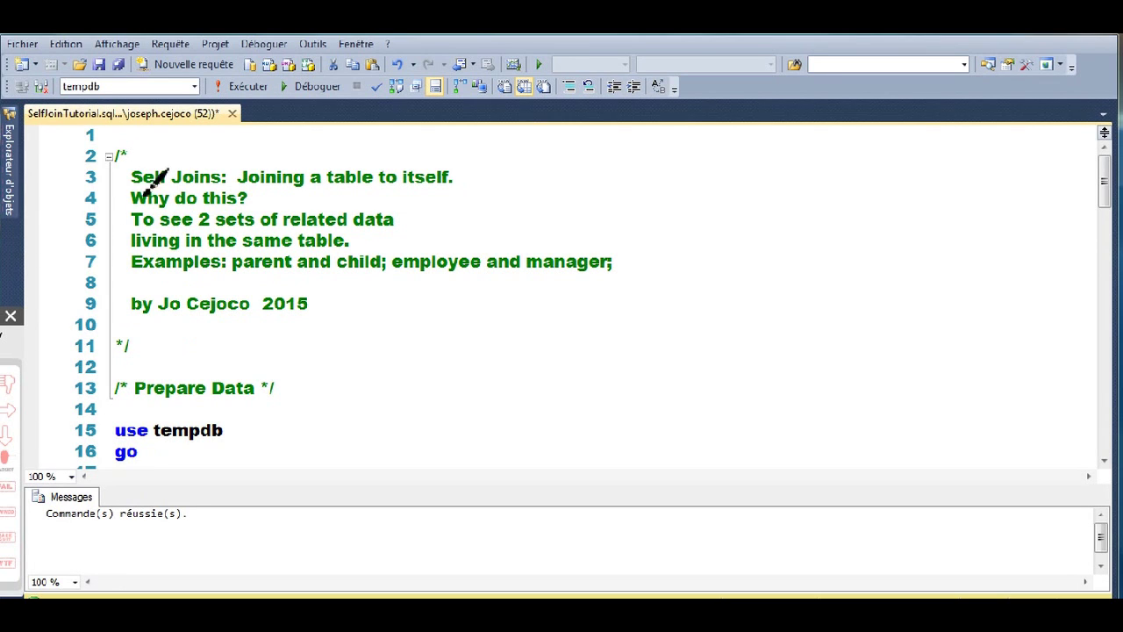
Run the use tempdb and CREATE TABLE statements to create the Family table.
drag(134, 230, 415, 235)
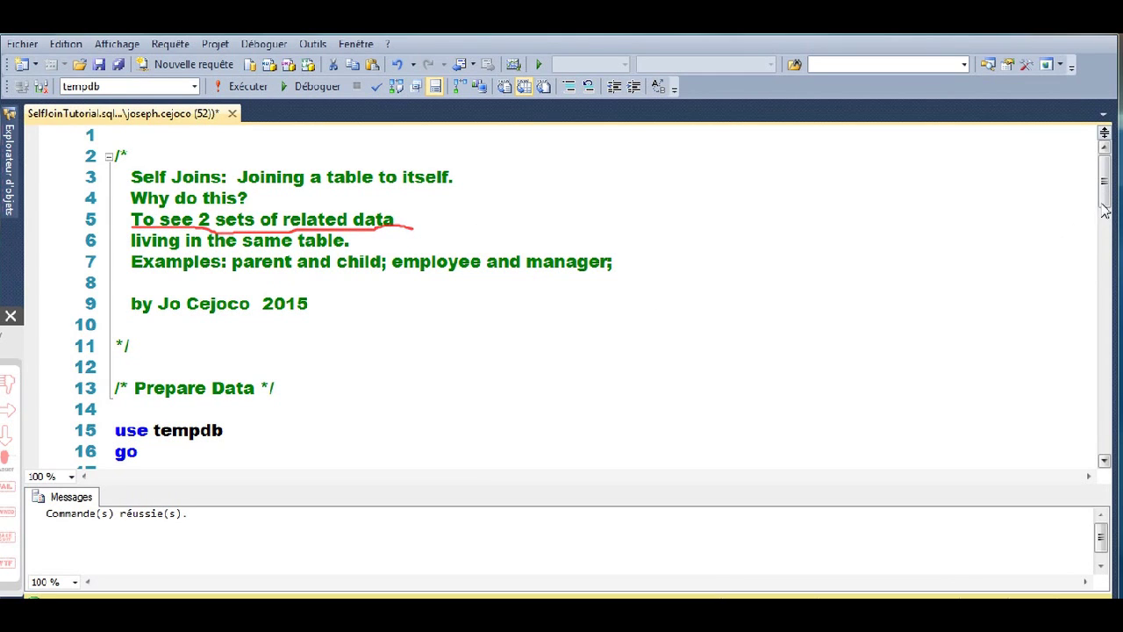
drag(1106, 211, 1113, 237)
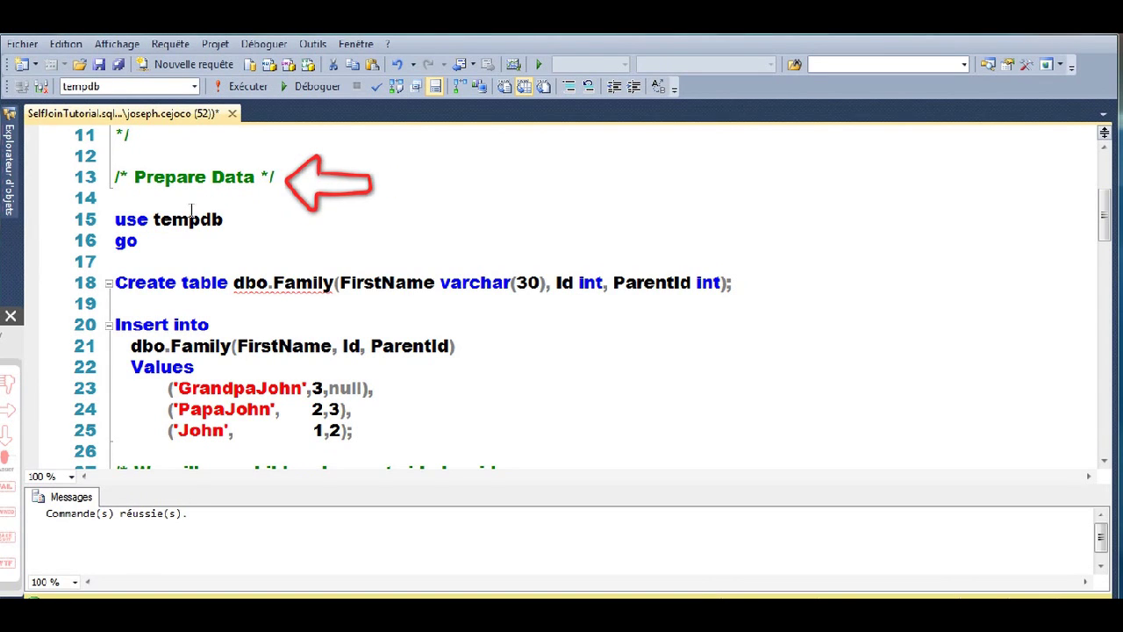
click(153, 207)
drag(153, 207, 197, 301)
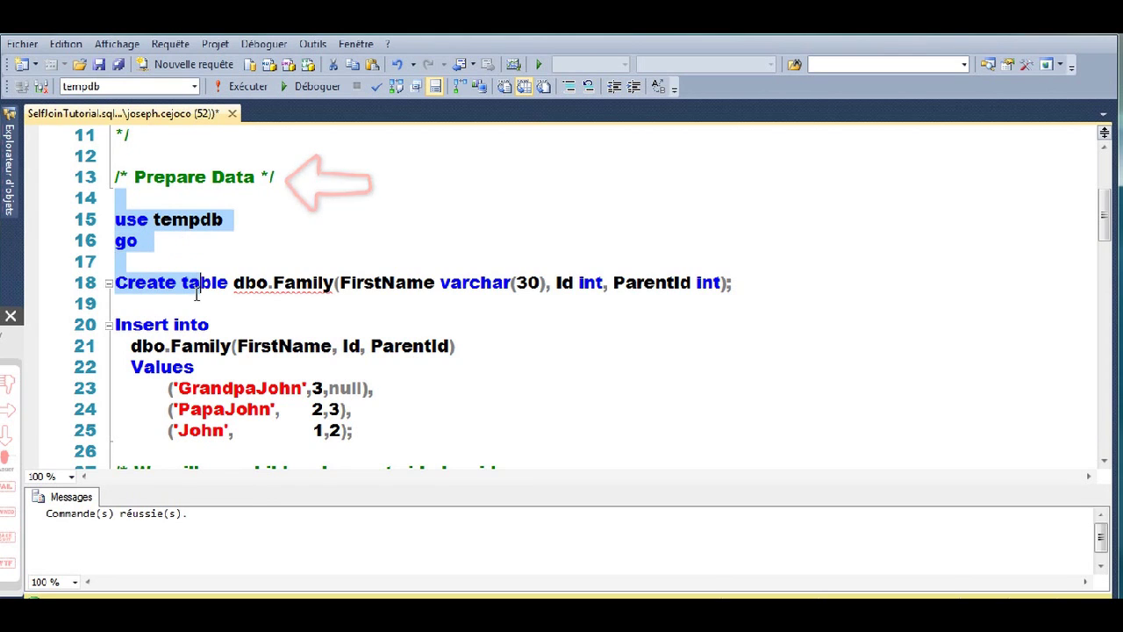
click(226, 86)
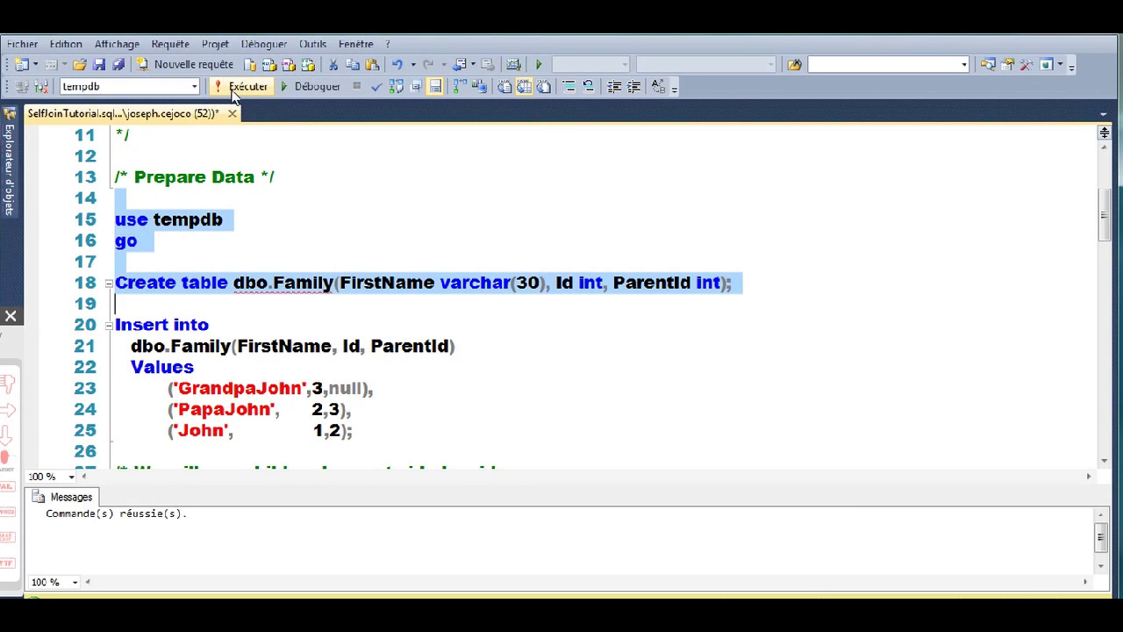
Insert the GrandpaJohn, PapaJohn and John rows into Family, affecting three rows.
click(177, 312)
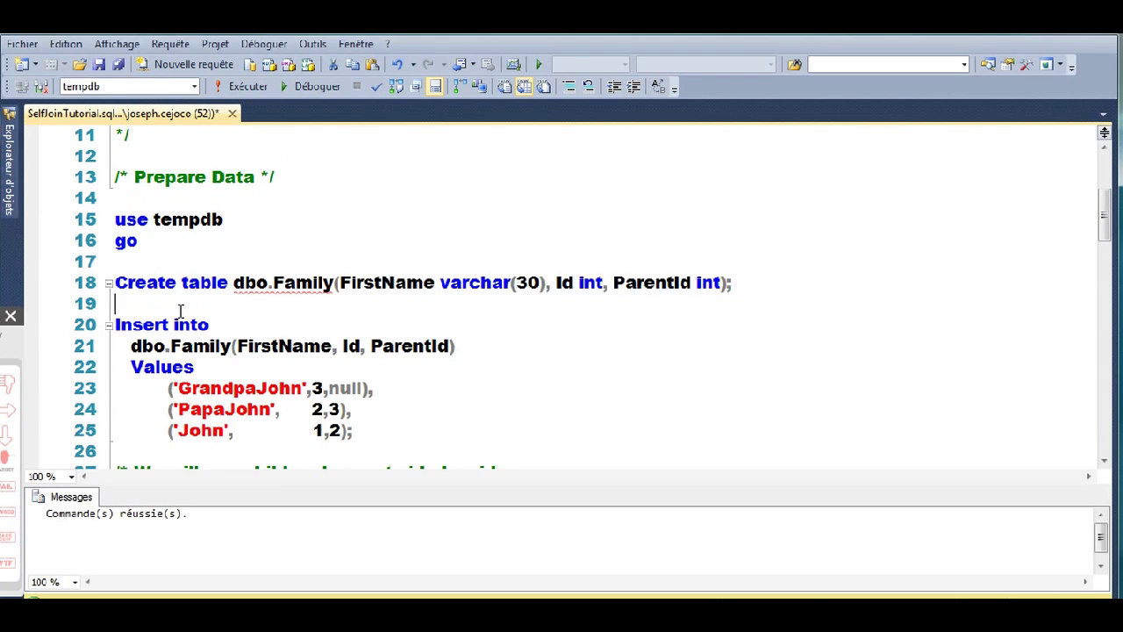
scroll(180, 311, down, 1)
mouse_move(120, 246)
mouse_down()
mouse_move(293, 343)
mouse_move(397, 366)
mouse_up()
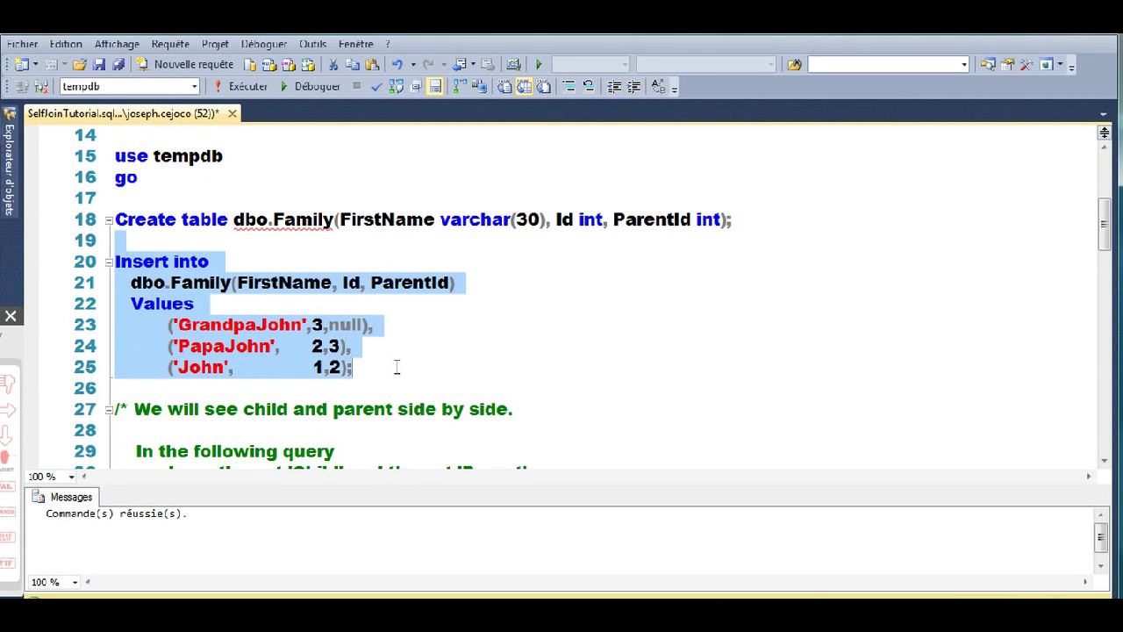
click(233, 88)
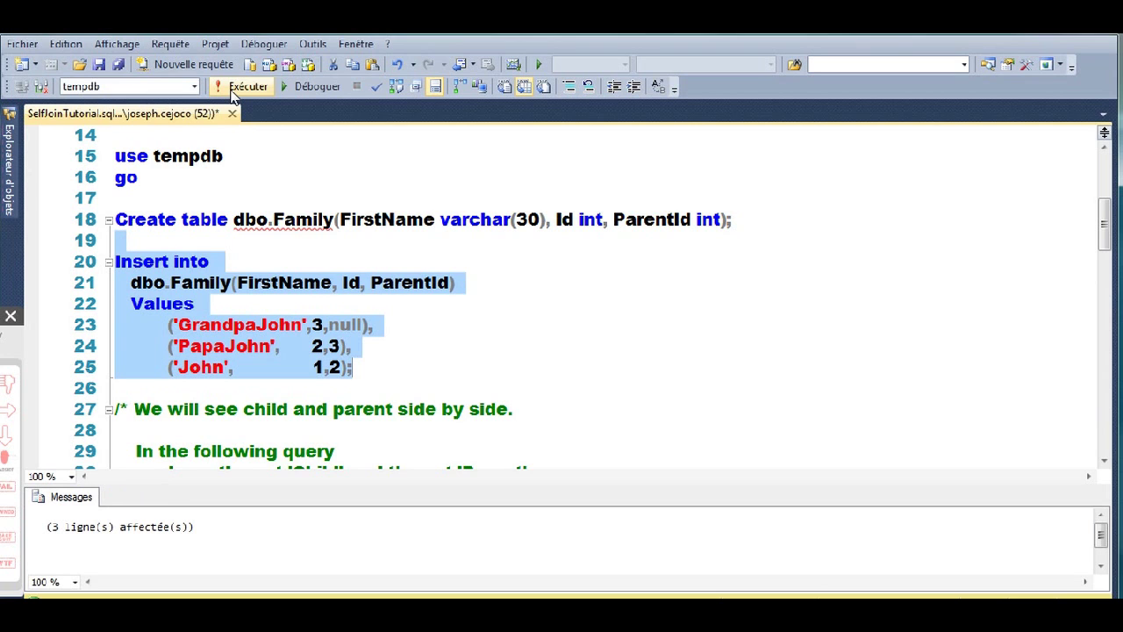
click(464, 363)
scroll(464, 362, down, 1)
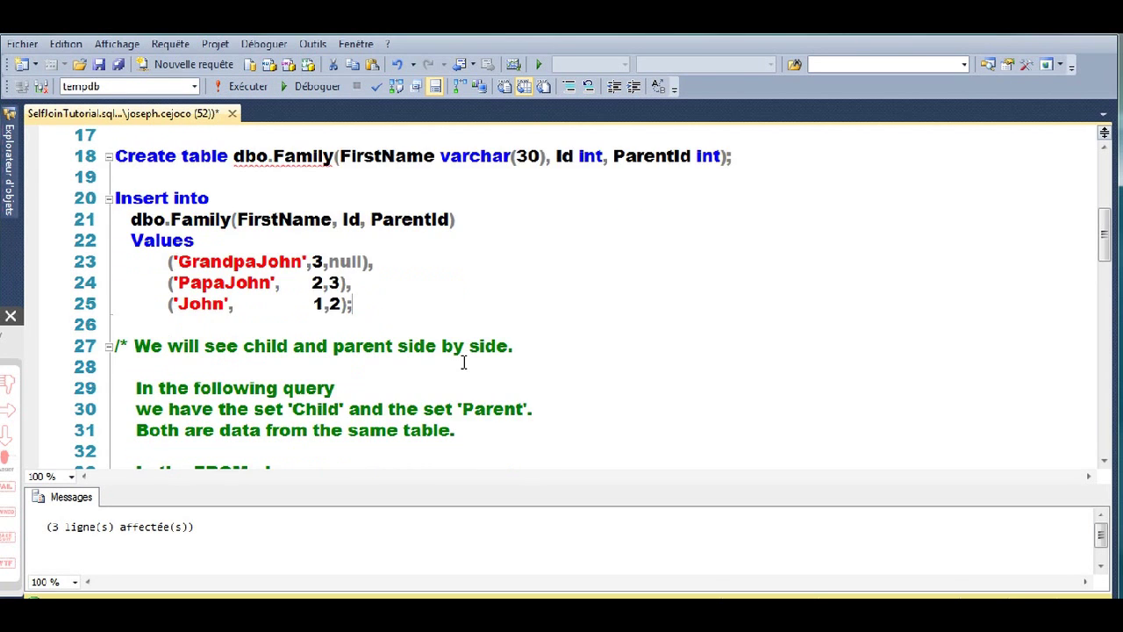
scroll(464, 363, down, 1)
scroll(250, 373, down, 1)
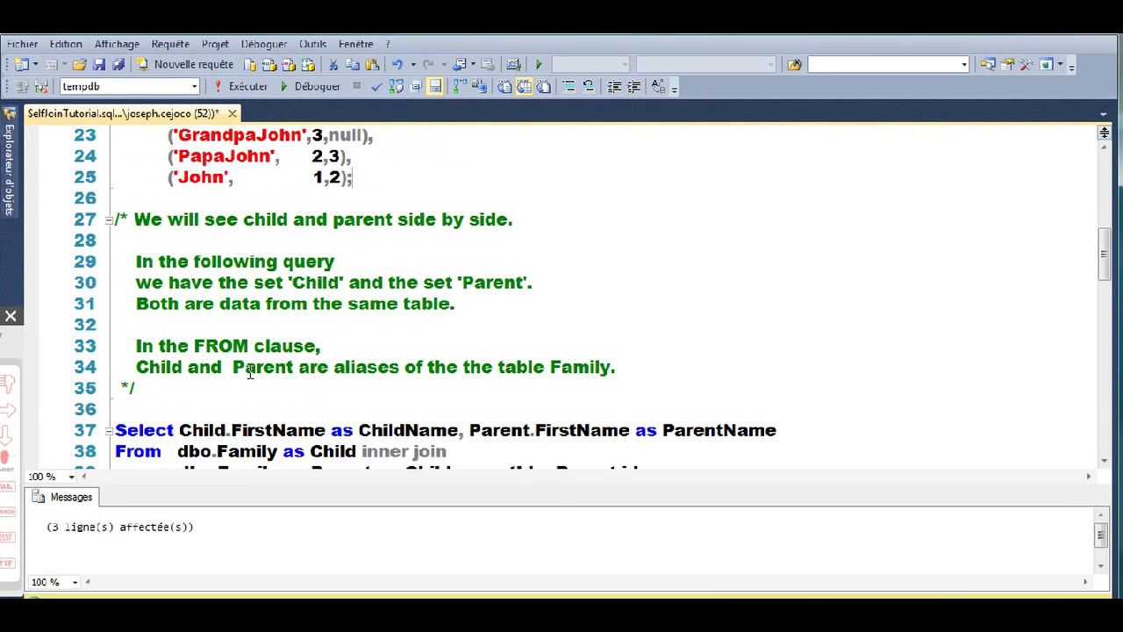
drag(136, 236, 514, 234)
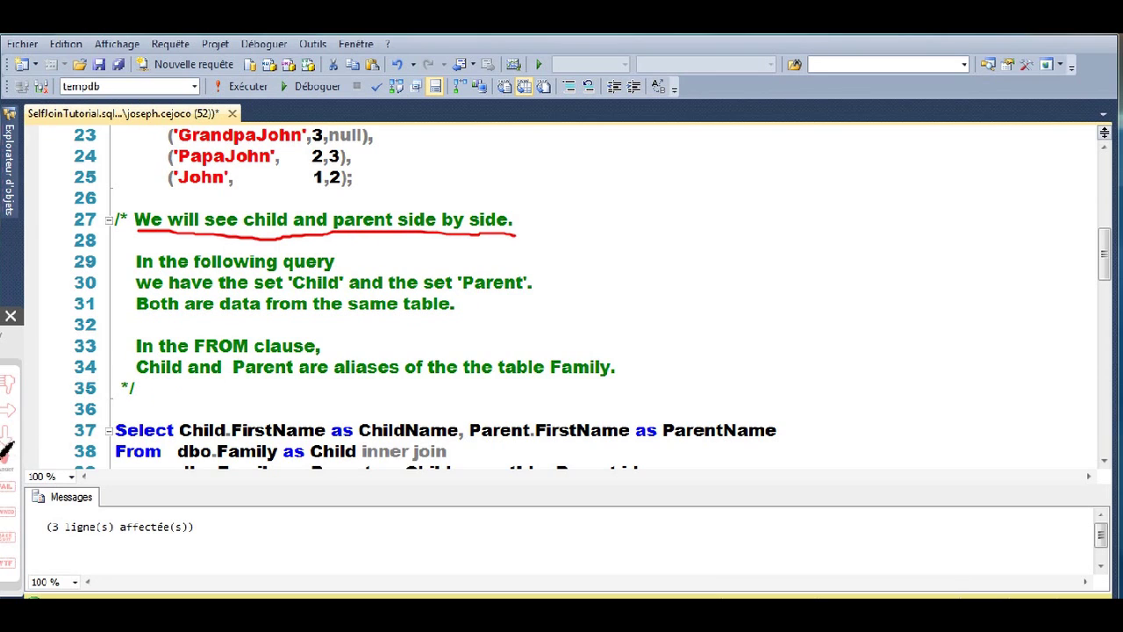
drag(254, 293, 342, 288)
drag(422, 290, 532, 282)
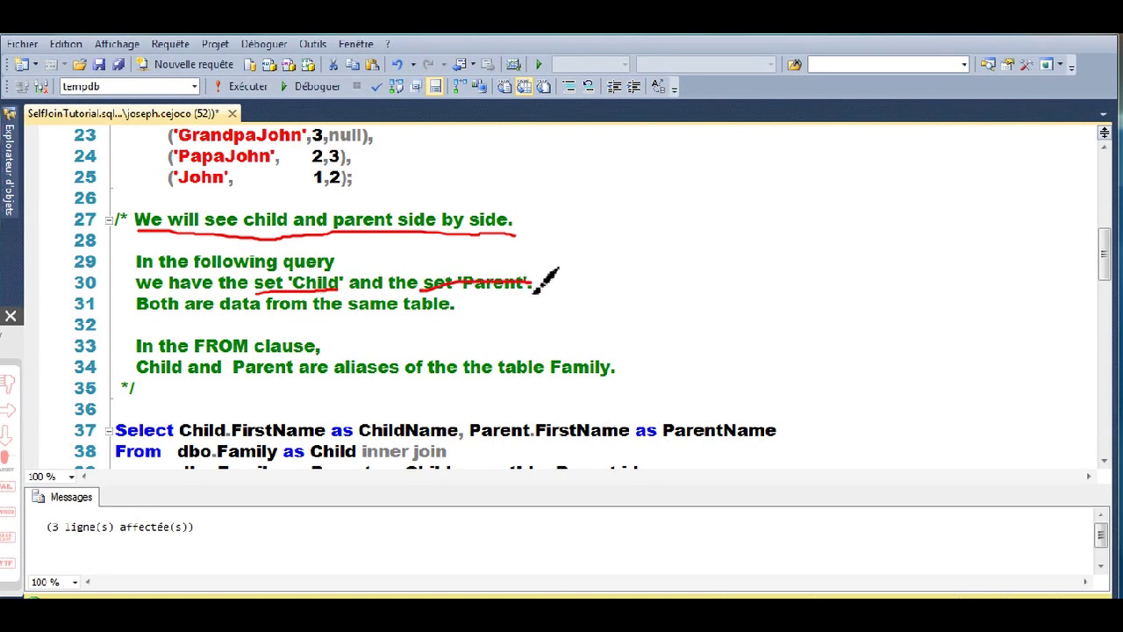
drag(139, 314, 463, 322)
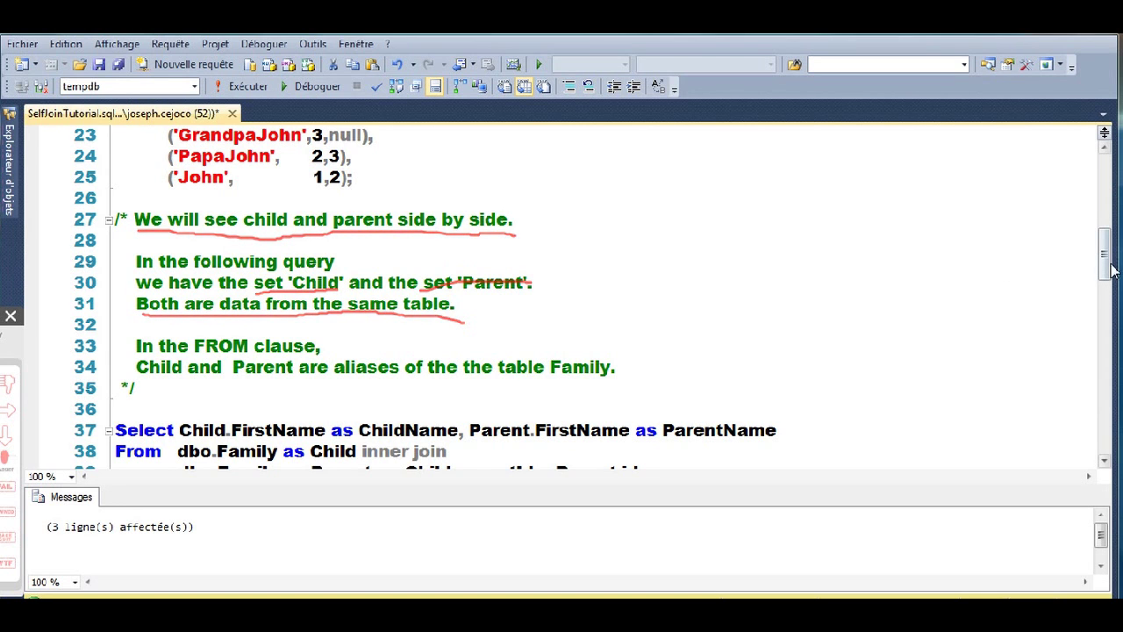
drag(1110, 279, 1110, 297)
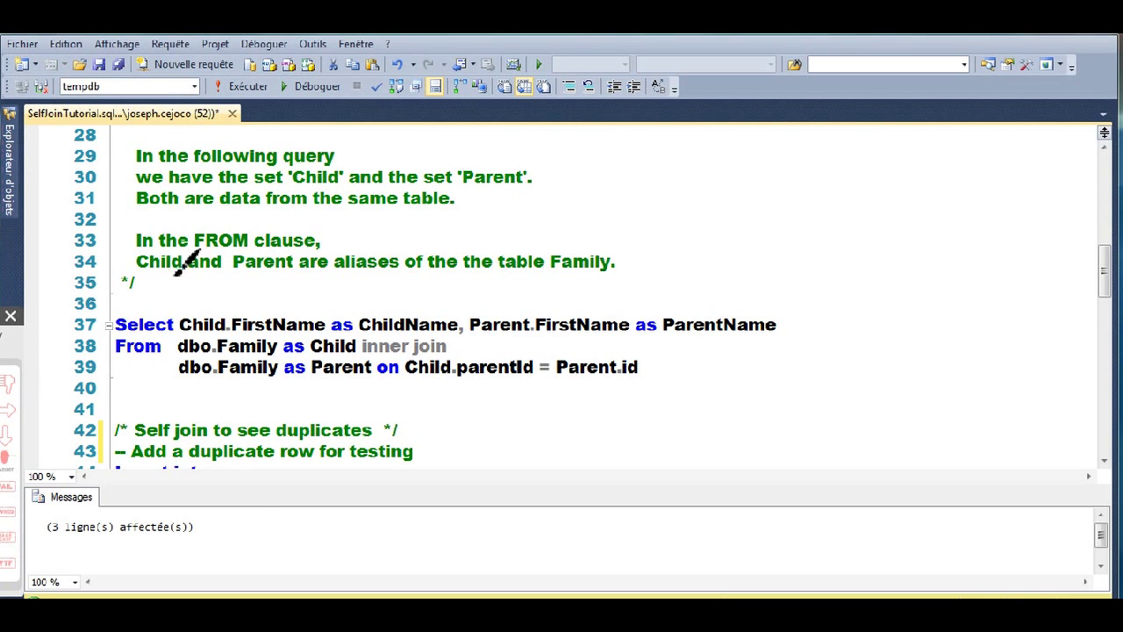
mouse_move(143, 279)
mouse_down()
mouse_move(441, 281)
mouse_move(575, 297)
mouse_up()
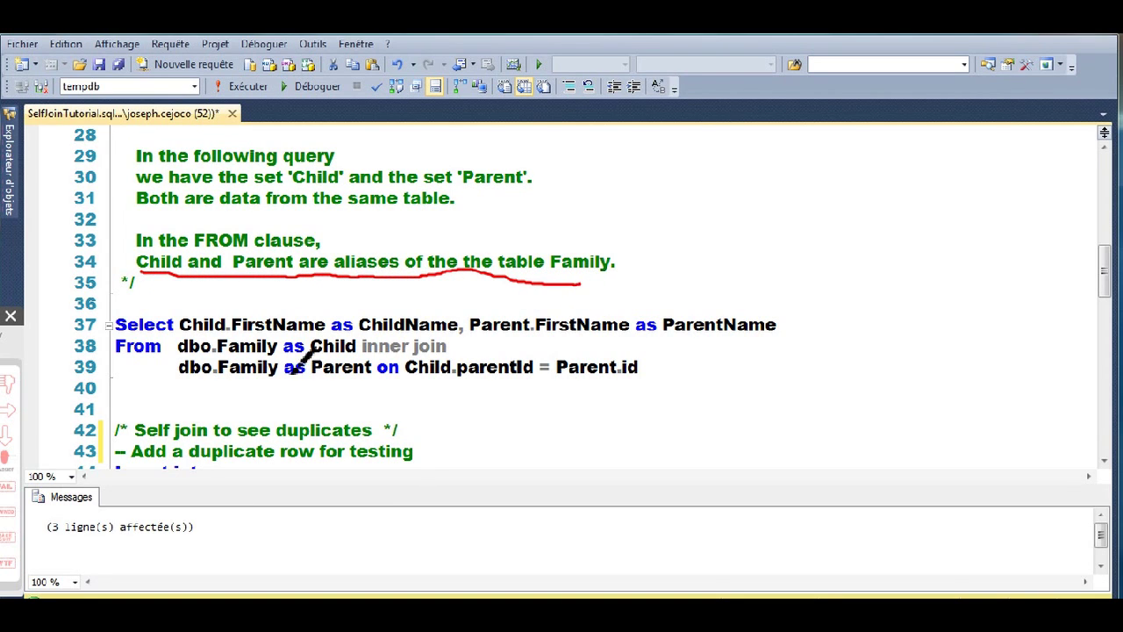
drag(188, 354, 339, 351)
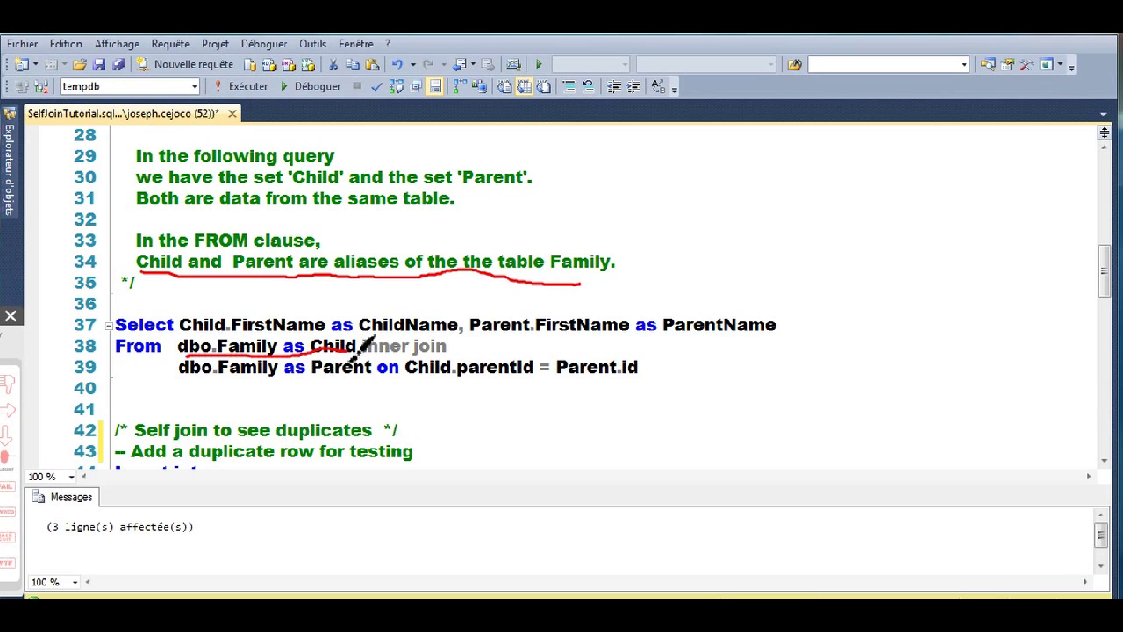
drag(184, 374, 371, 375)
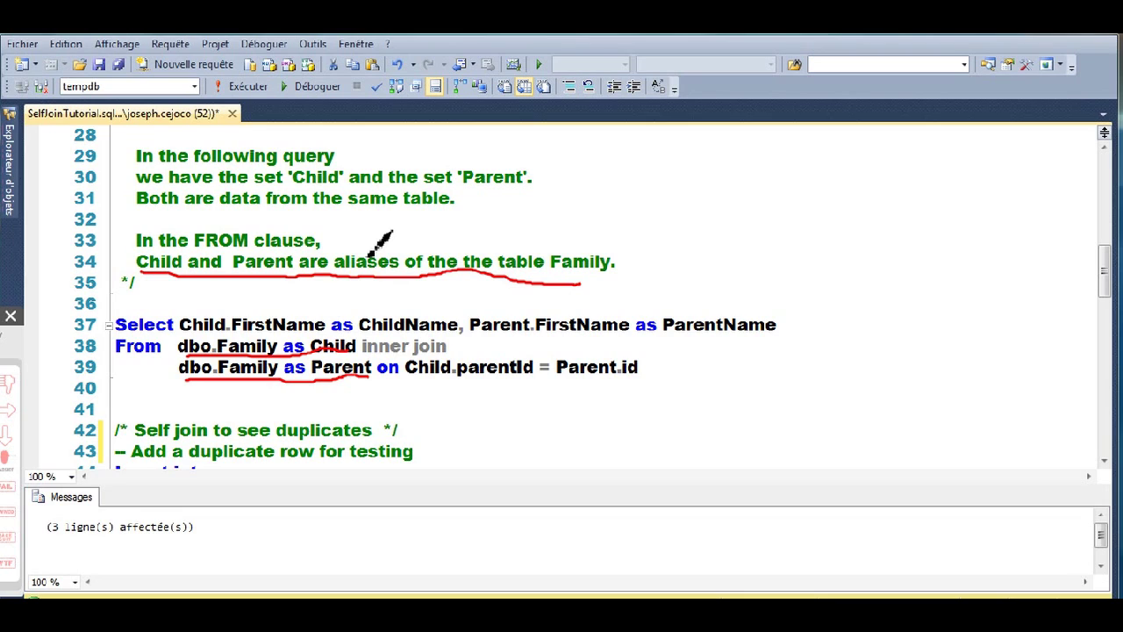
mouse_move(367, 245)
mouse_down()
mouse_move(377, 289)
mouse_move(426, 268)
mouse_move(380, 251)
mouse_up()
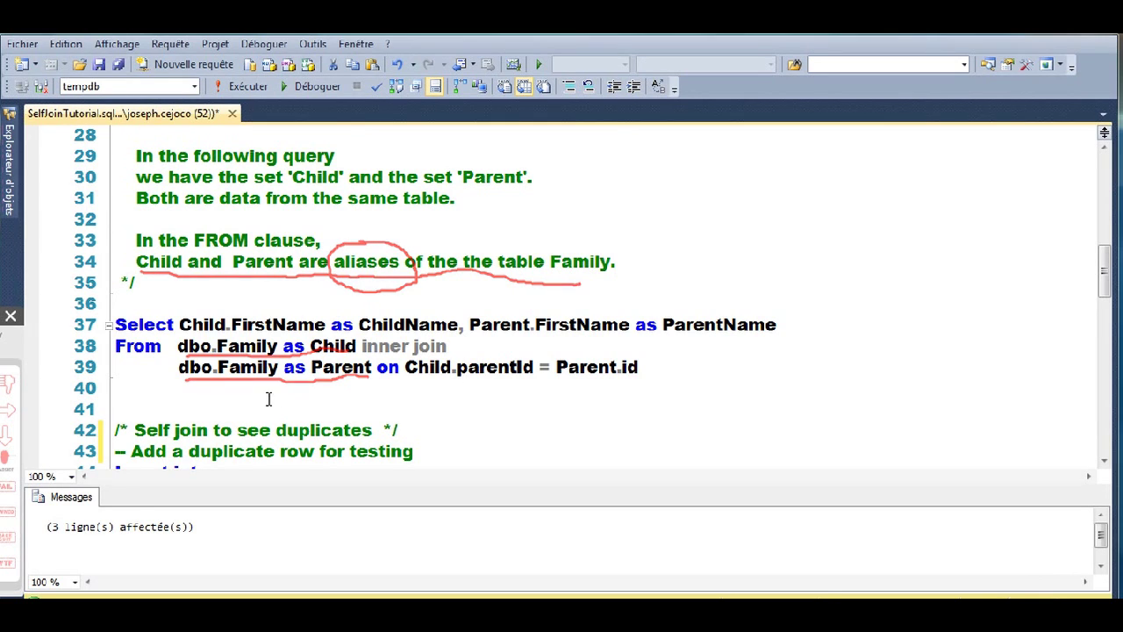
drag(267, 391, 114, 305)
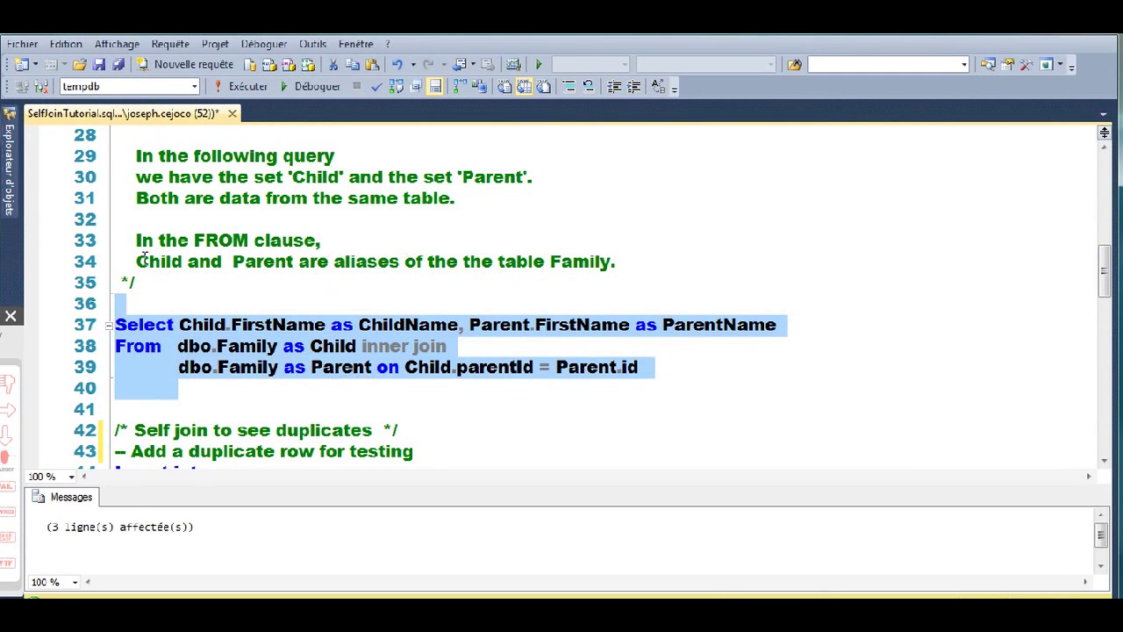
Run the self-join and review rows PapaJohn–GrandpaJohn and John–PapaJohn in the grid.
click(222, 93)
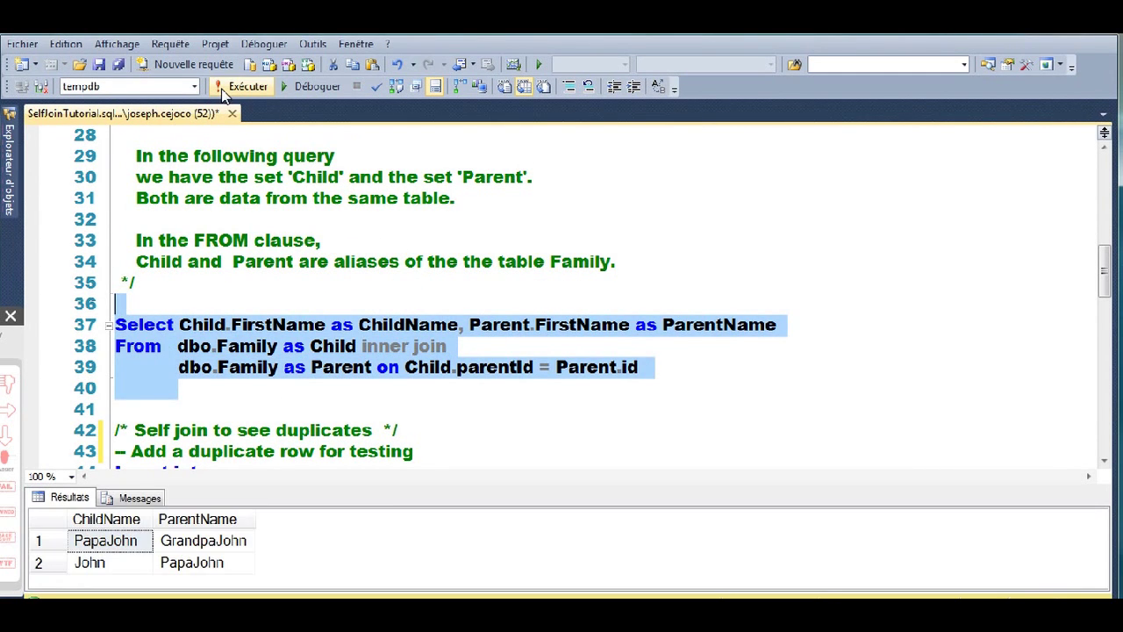
click(9, 351)
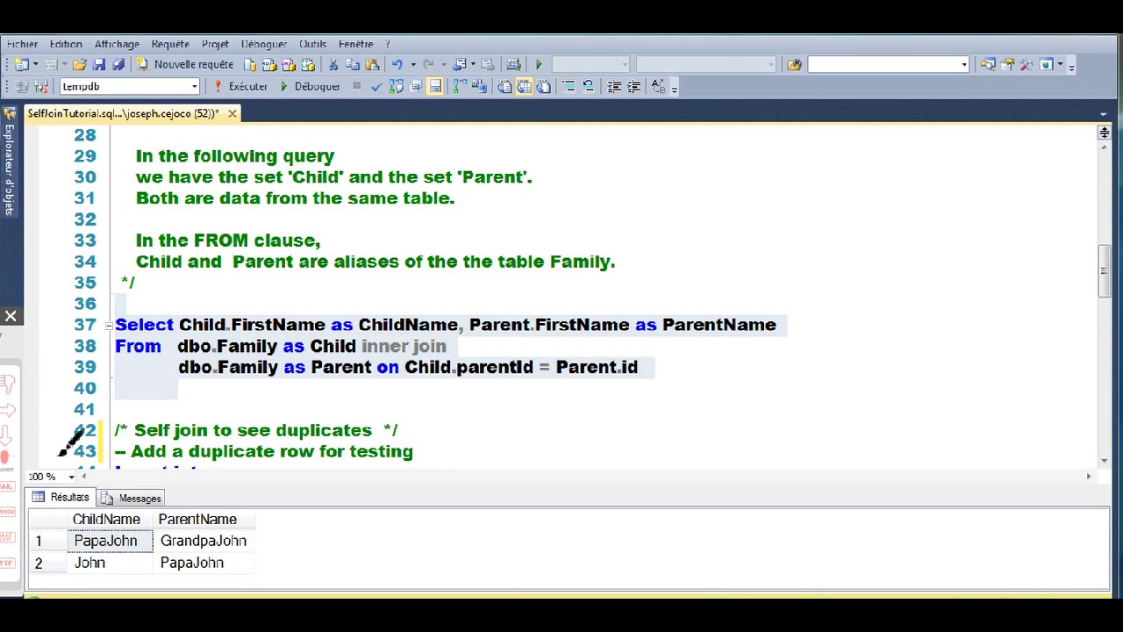
drag(88, 550, 230, 546)
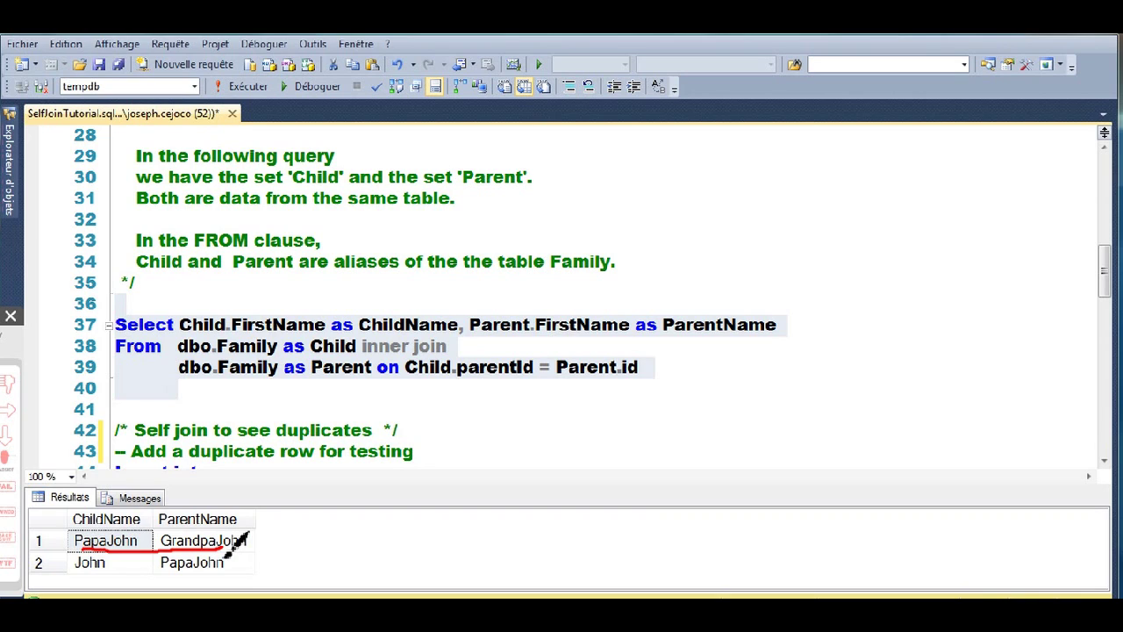
drag(88, 568, 209, 573)
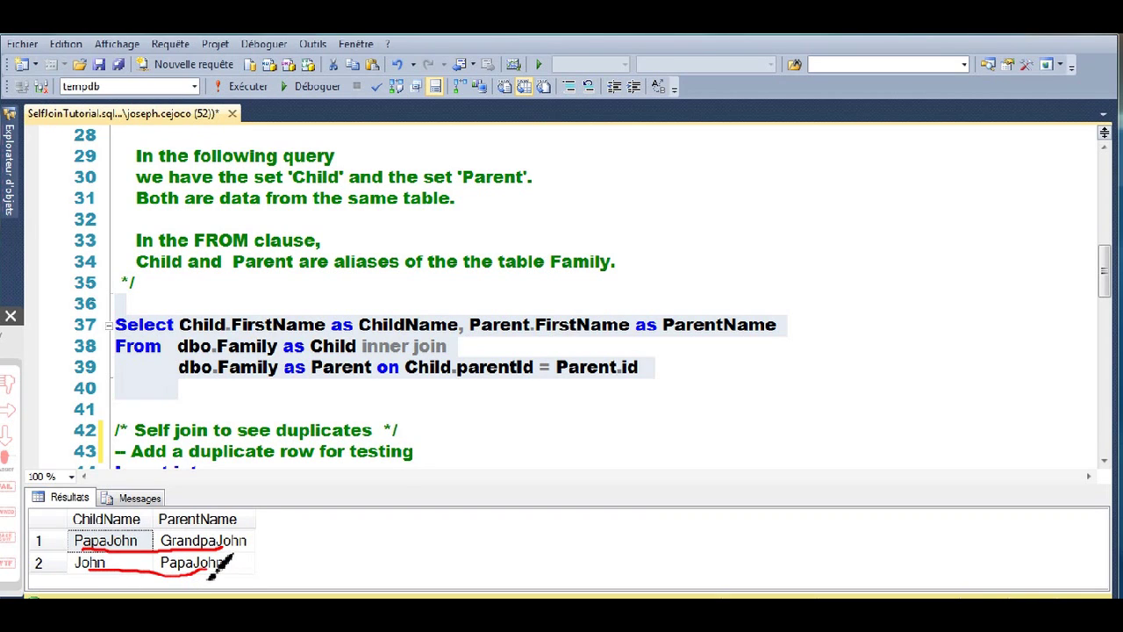